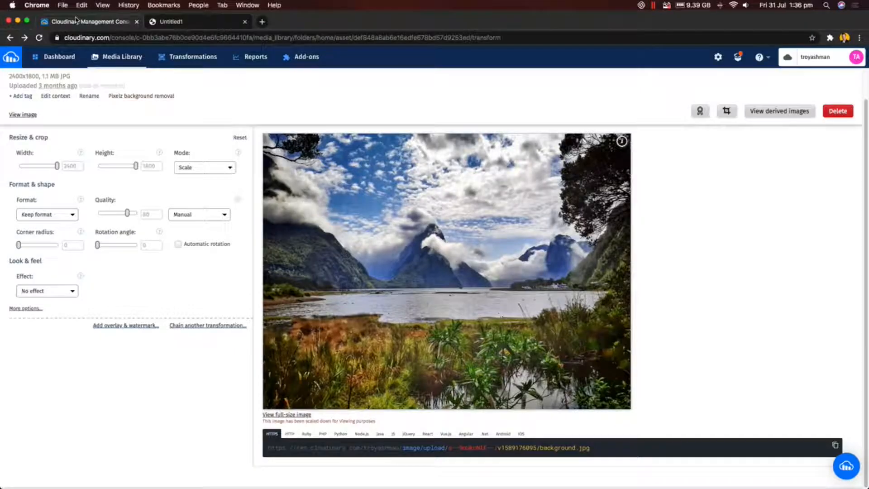
Step: View the original background.jpg at its delivery URL in a separate browser tab and close that tab
click(80, 22)
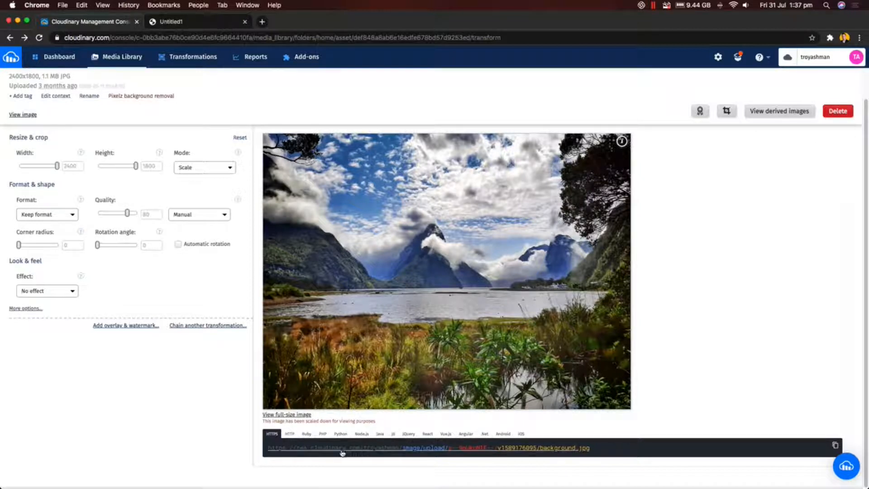
click(296, 448)
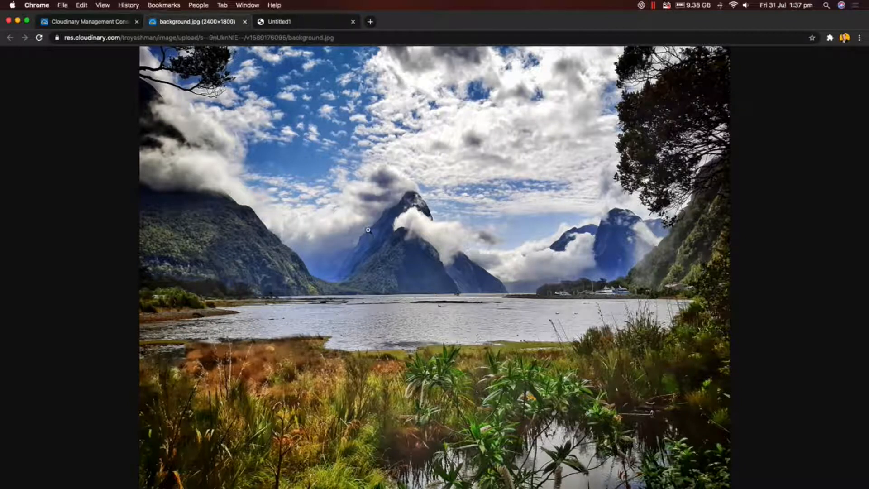
click(245, 21)
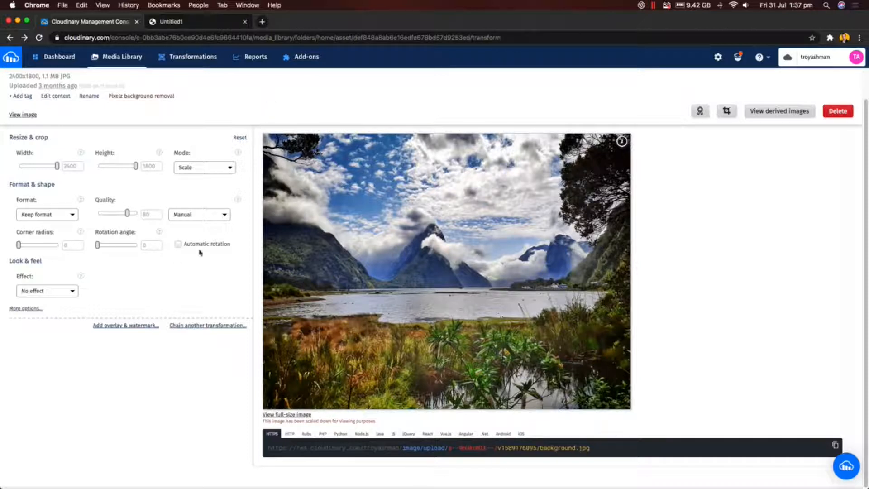
Step: Set the image quality to "Automatic - good quality" and refresh the preview
click(227, 219)
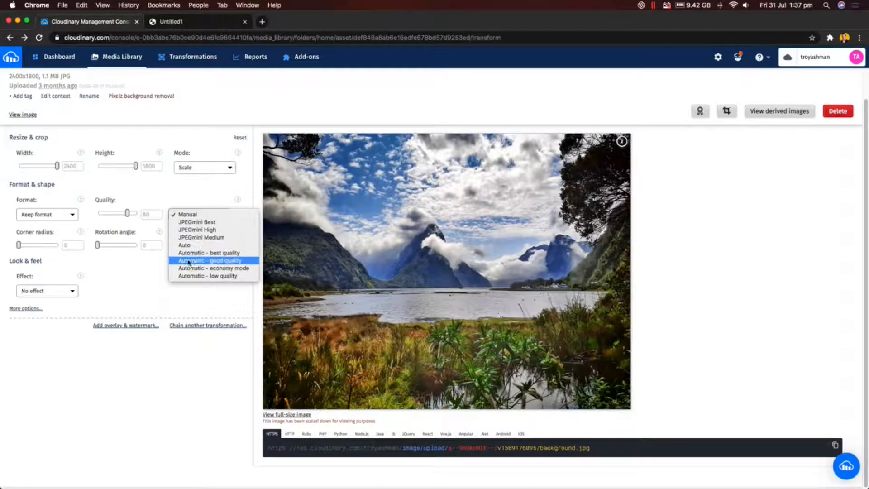
click(229, 263)
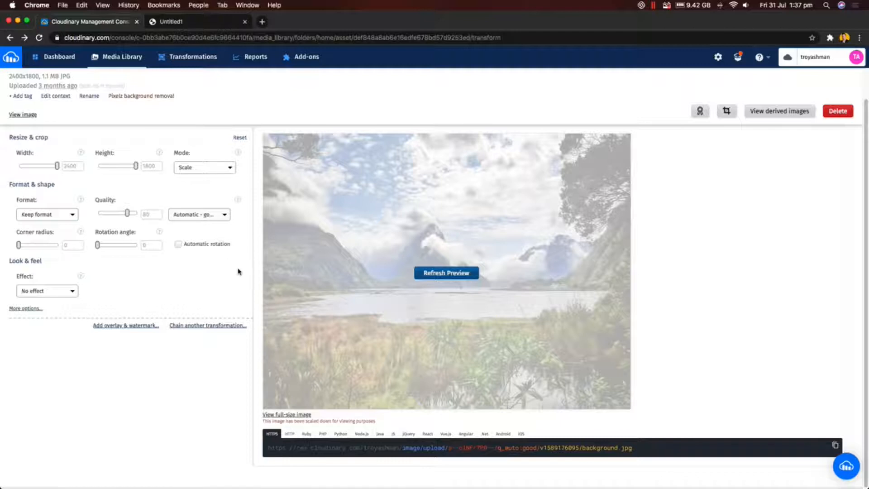
click(427, 273)
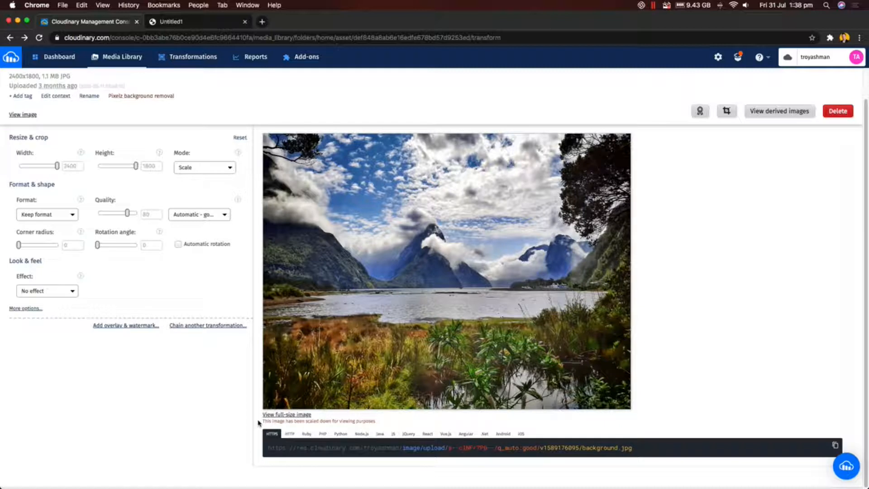
Step: Expand the additional transformation options, set the image opacity to 55, and refresh the preview
click(28, 314)
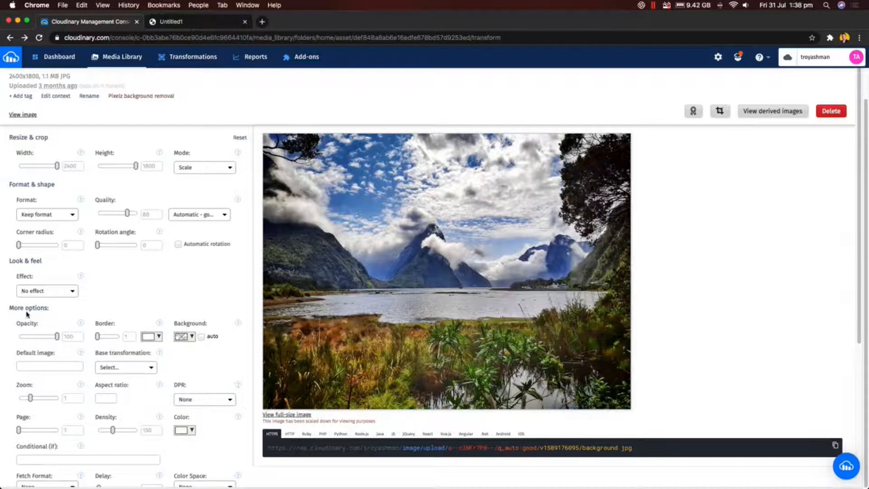
click(72, 336)
double_click(72, 336)
text(55)
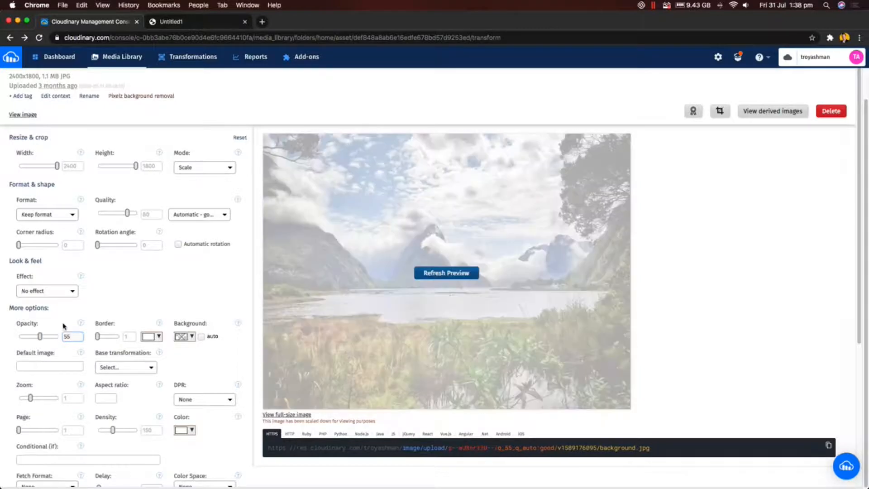
click(452, 273)
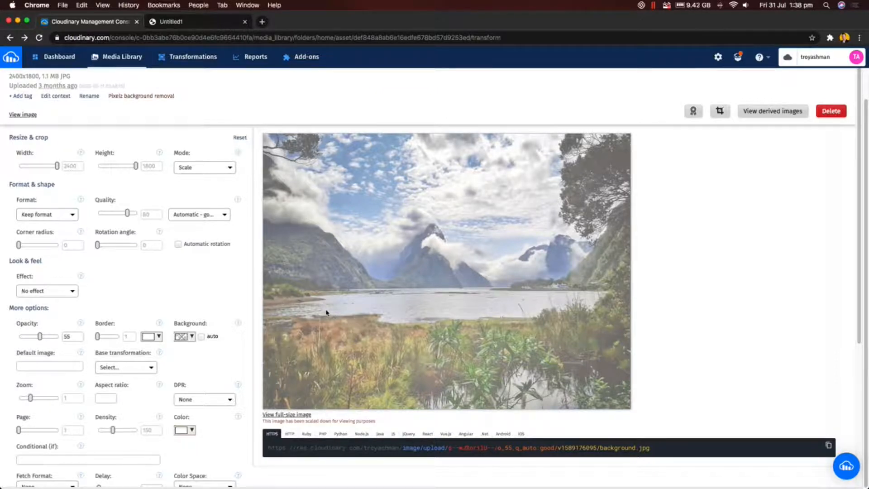
Step: Set the image's background colour to black (#000000) and refresh the preview
click(193, 337)
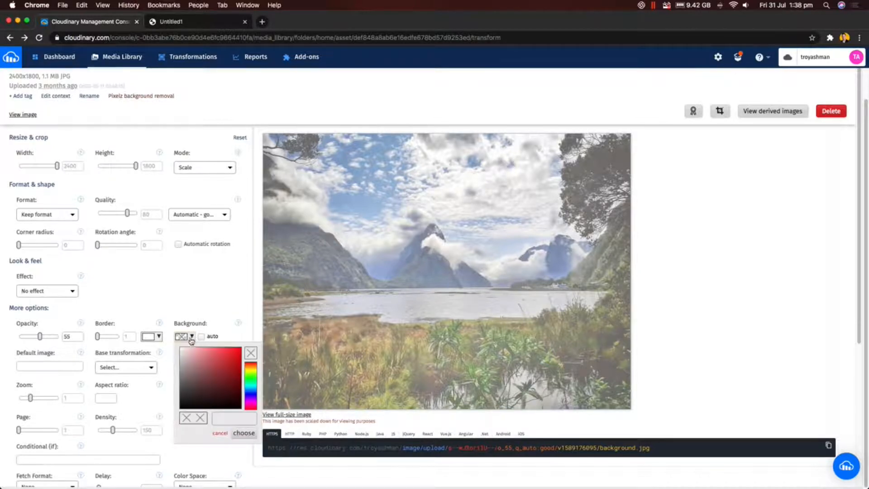
click(232, 420)
drag(215, 377, 180, 409)
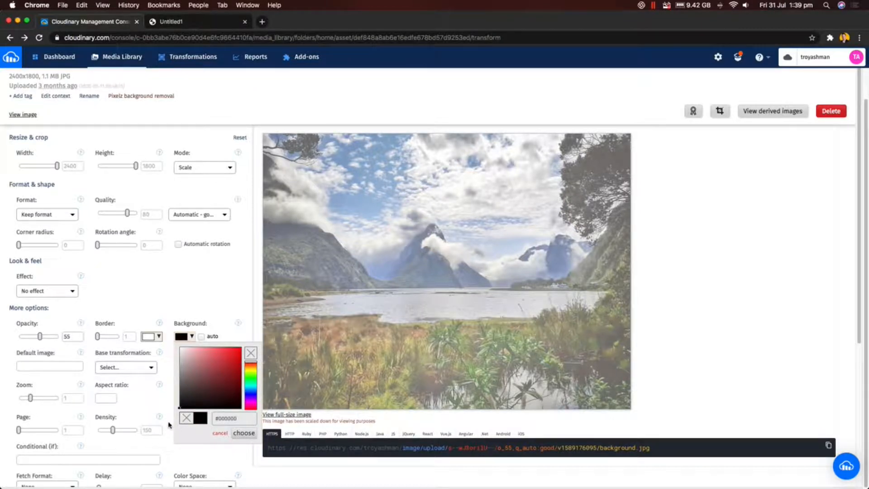
click(236, 433)
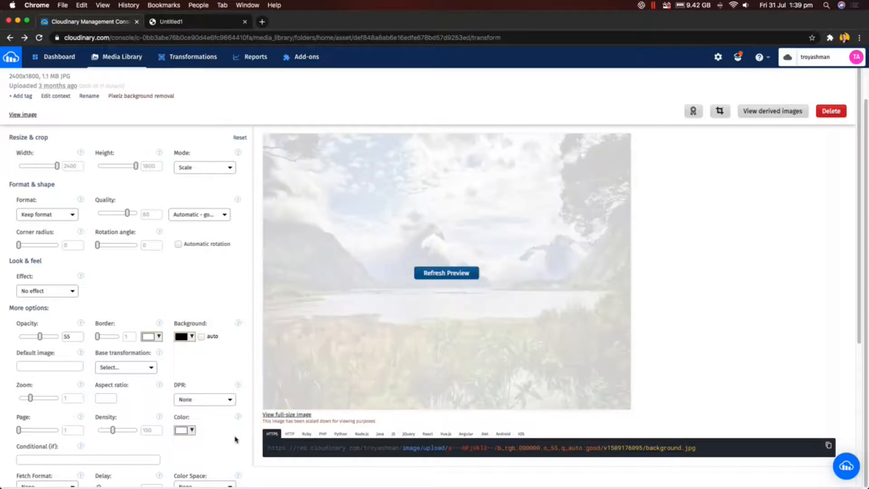
click(447, 273)
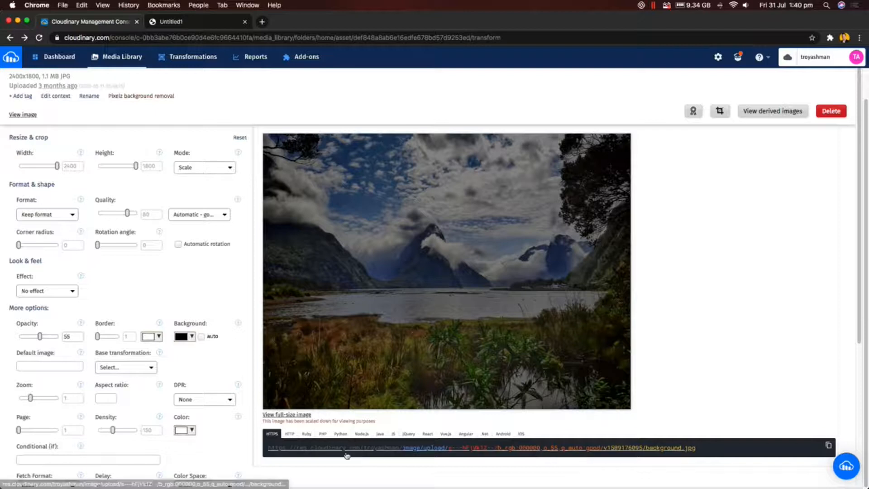
Step: Copy the link address of the transformed background.jpg
right_click(420, 450)
click(448, 417)
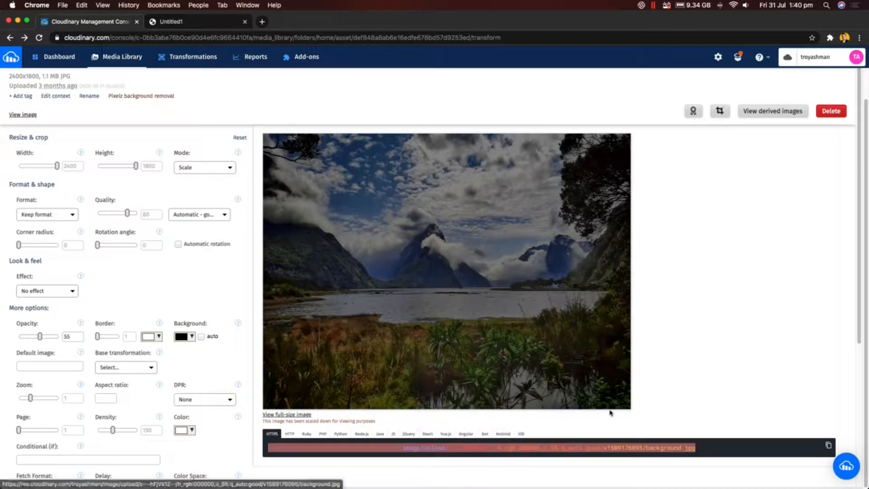
click(654, 412)
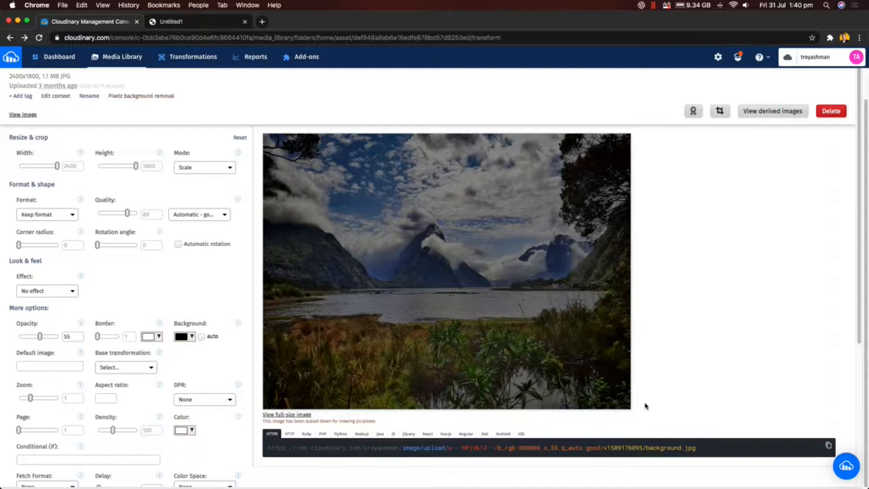
Step: Switch to Articulate Storyline and replace the backgroundImage URL in the slide's Execute JavaScript trigger with the copied Cloudinary link
key(super+Tab)
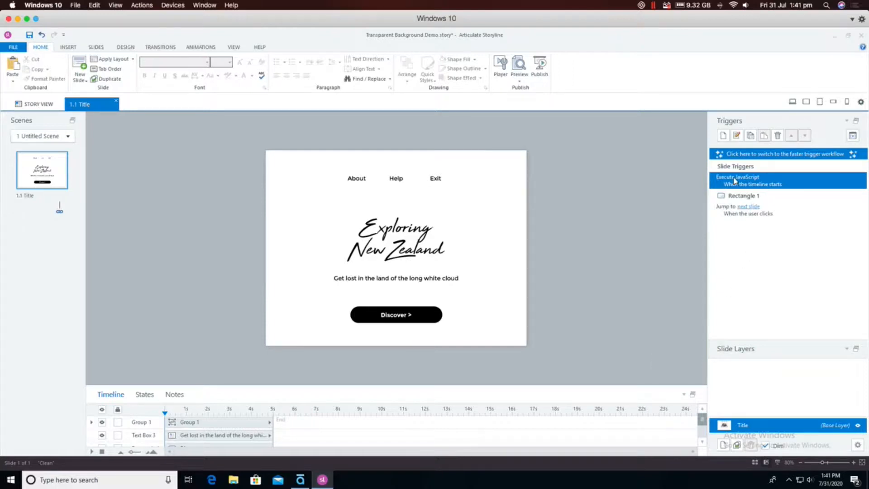
double_click(788, 183)
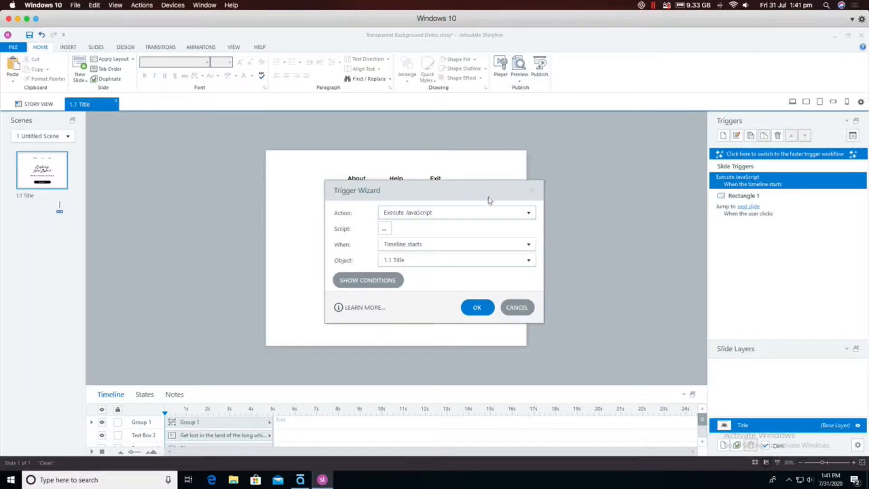
click(384, 229)
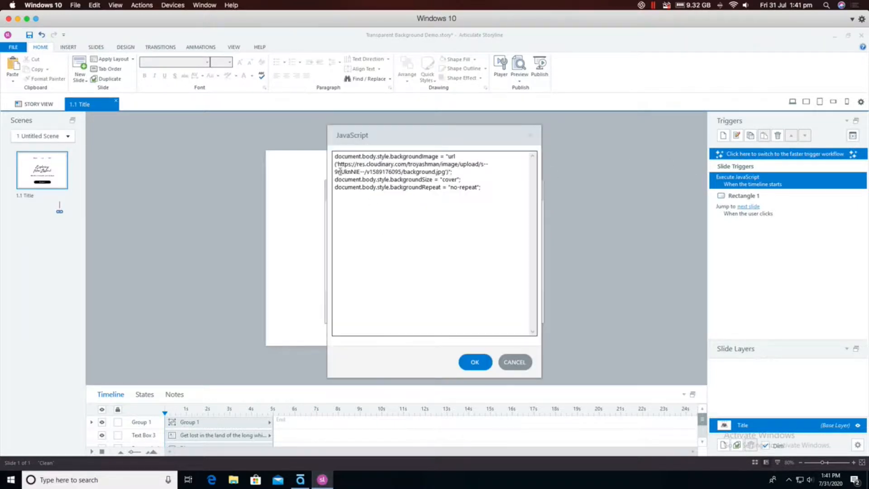
drag(339, 165, 447, 172)
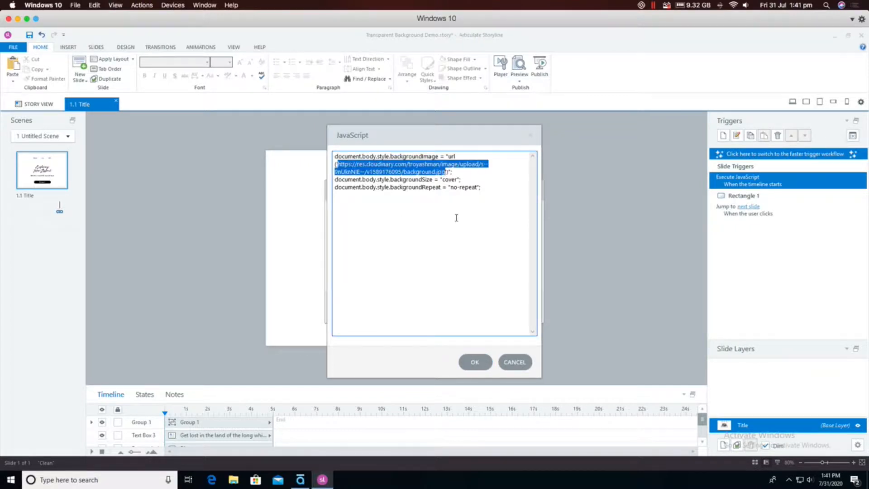
key(ctrl+v)
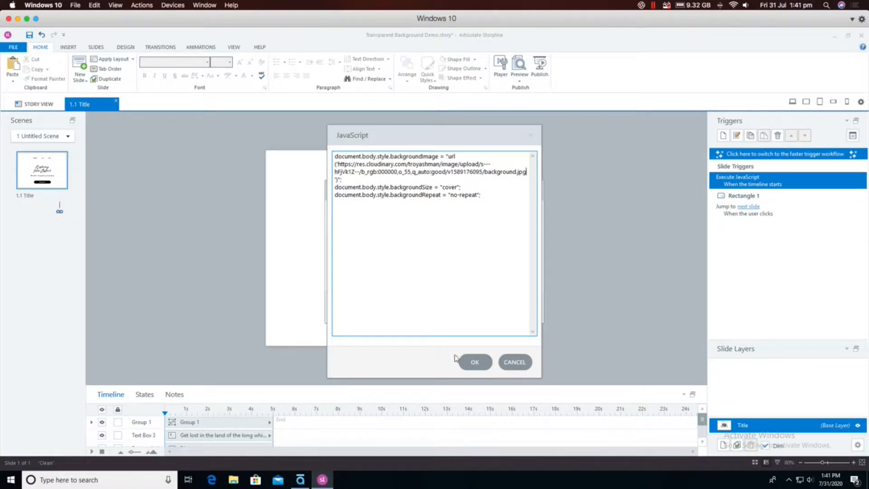
click(475, 362)
click(476, 309)
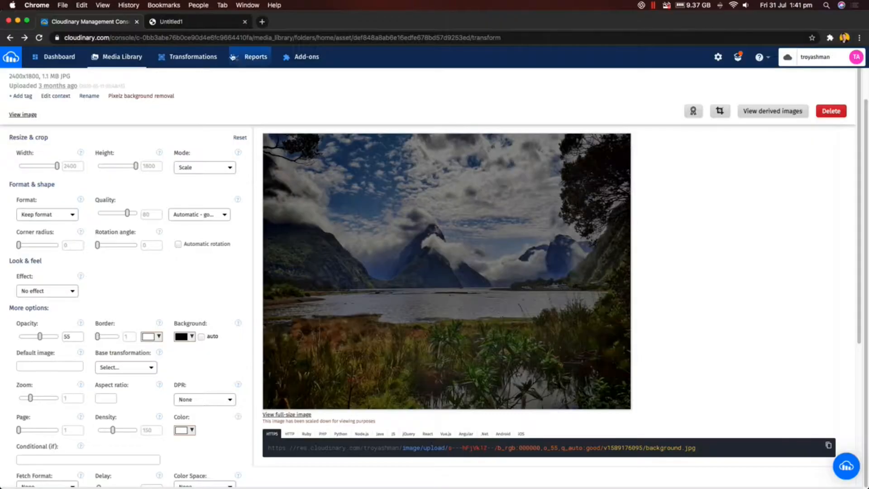
Step: Look at the published Untitled1 page in Chrome, and in Storyline set all text on the title slide to white
click(213, 22)
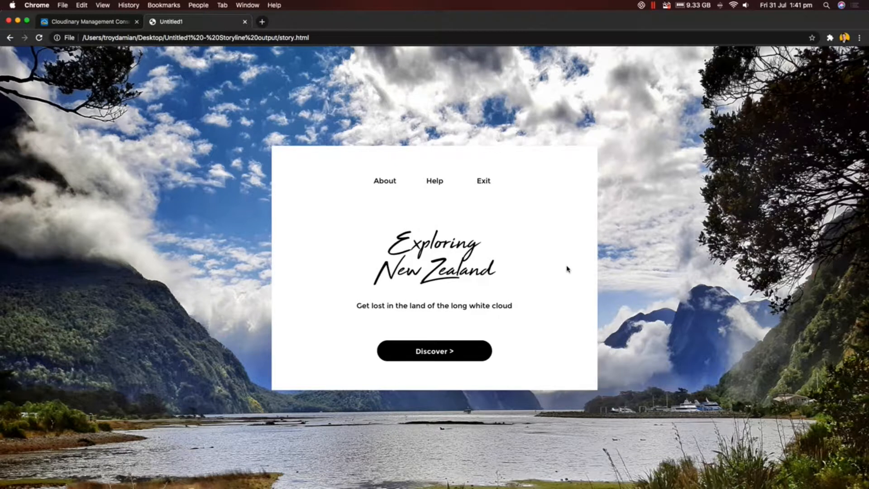
key(super+Tab)
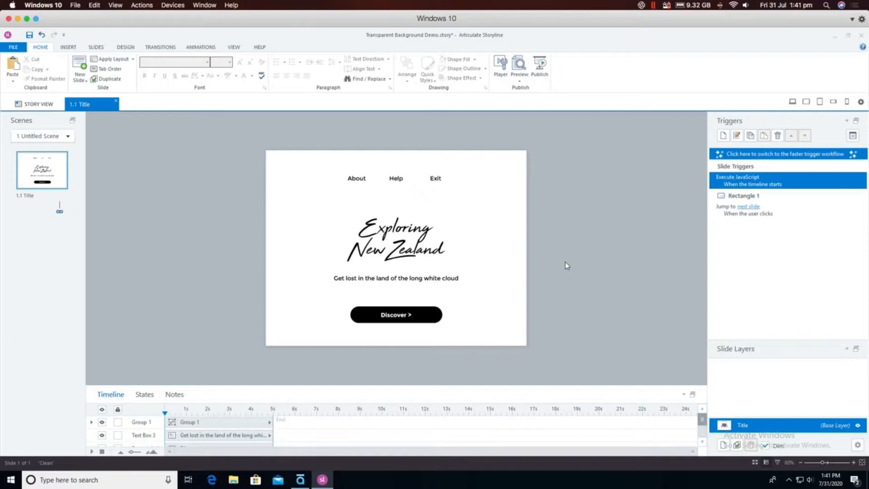
key(ctrl+a)
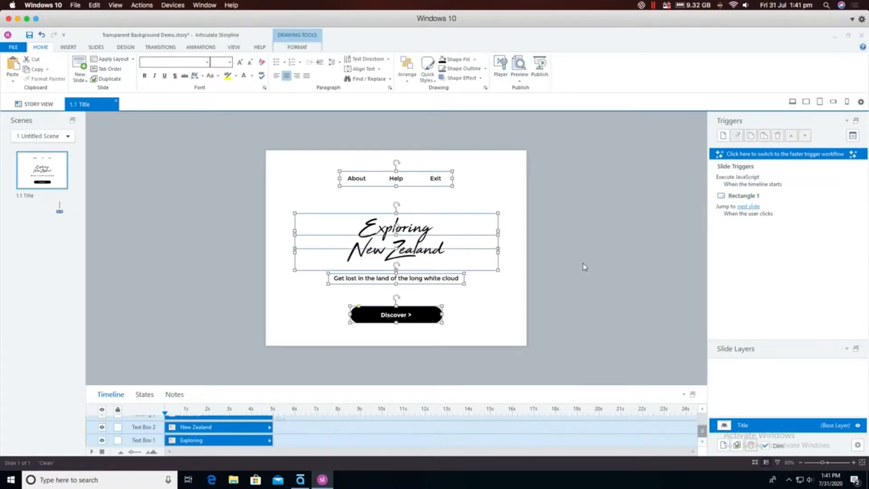
click(243, 75)
click(215, 113)
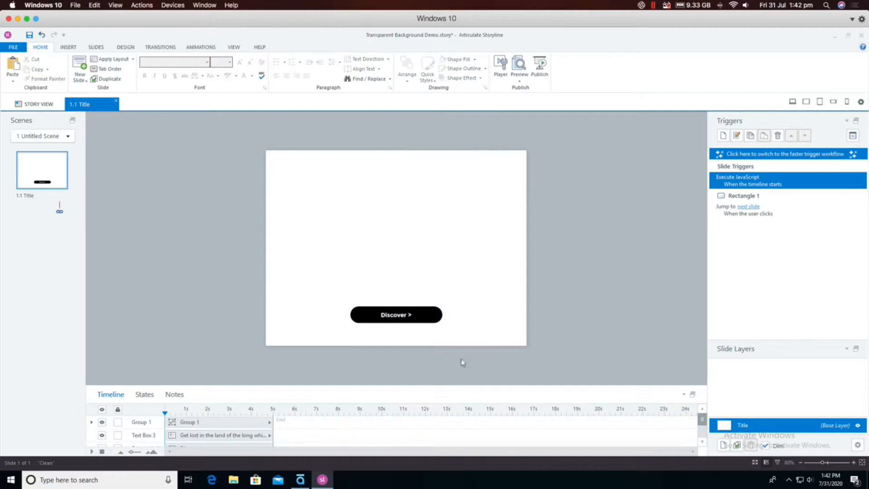
Step: Give the Discover button a white fill and black text
click(389, 309)
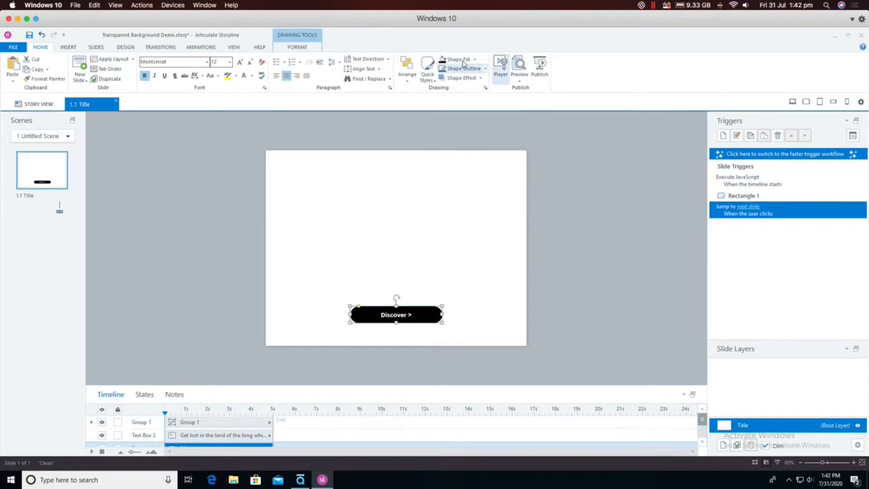
click(450, 60)
click(448, 76)
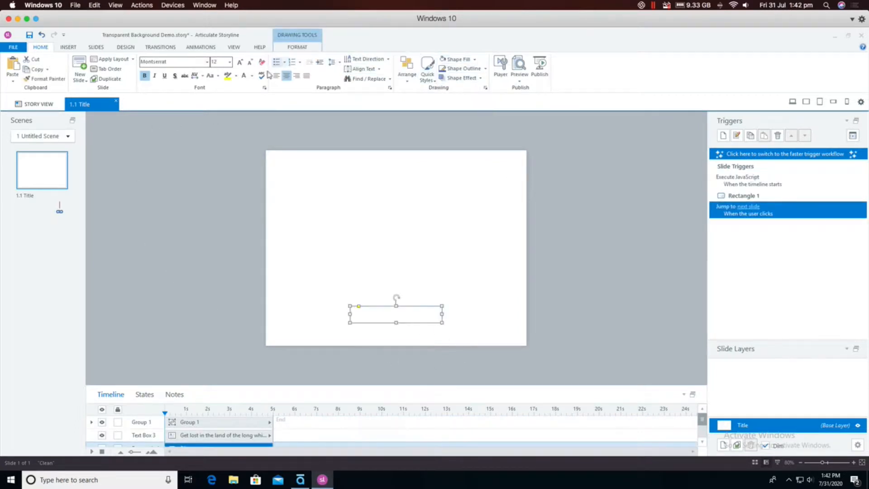
click(251, 75)
click(250, 94)
click(236, 117)
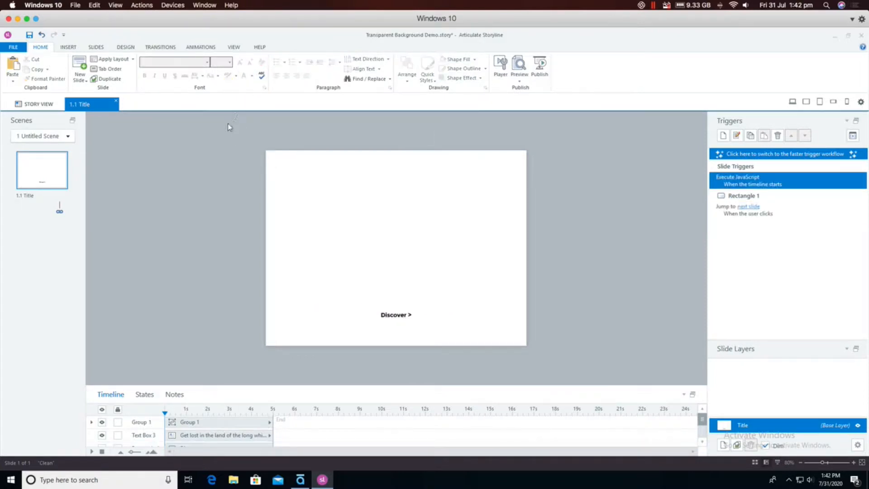
Step: Make the title slide's solid background fill fully transparent
right_click(272, 174)
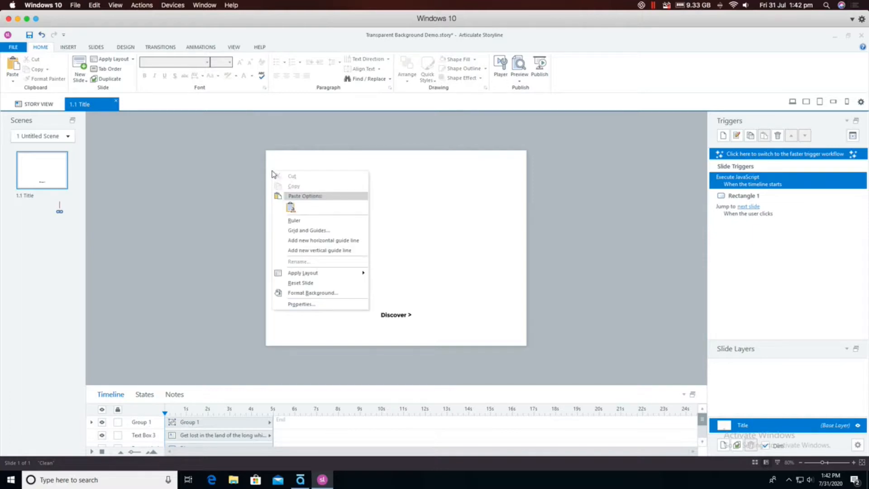
click(307, 294)
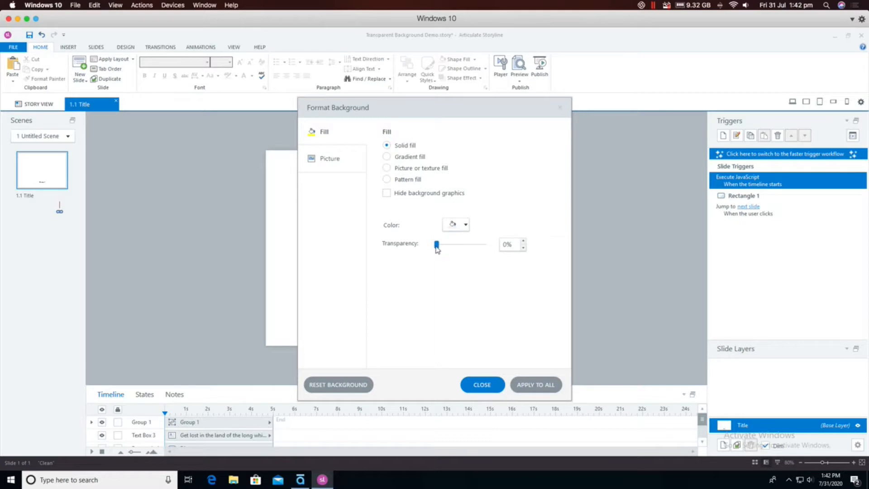
drag(437, 248, 487, 249)
click(485, 384)
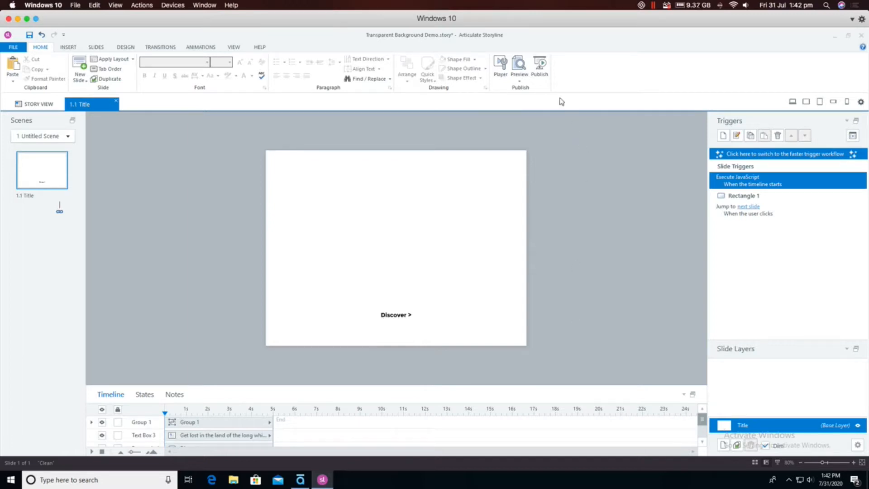
Step: Publish the project for Web as Untitled1 to the Mac Desktop folder
click(545, 71)
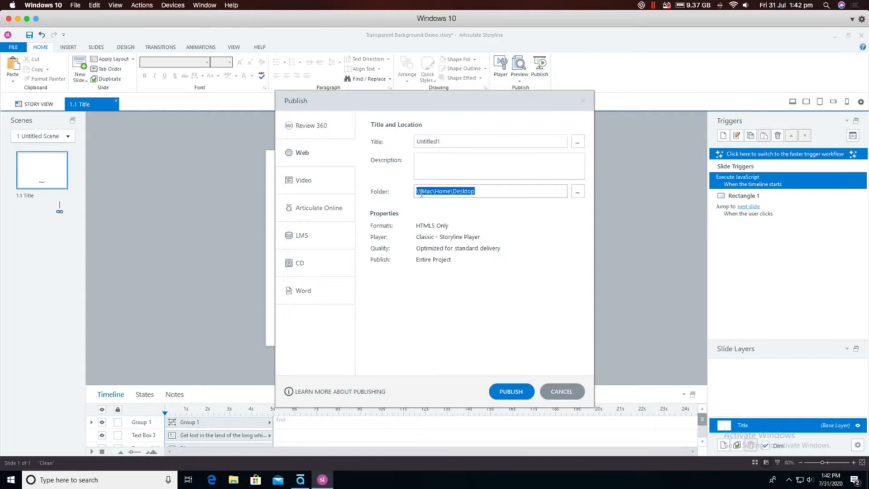
click(506, 388)
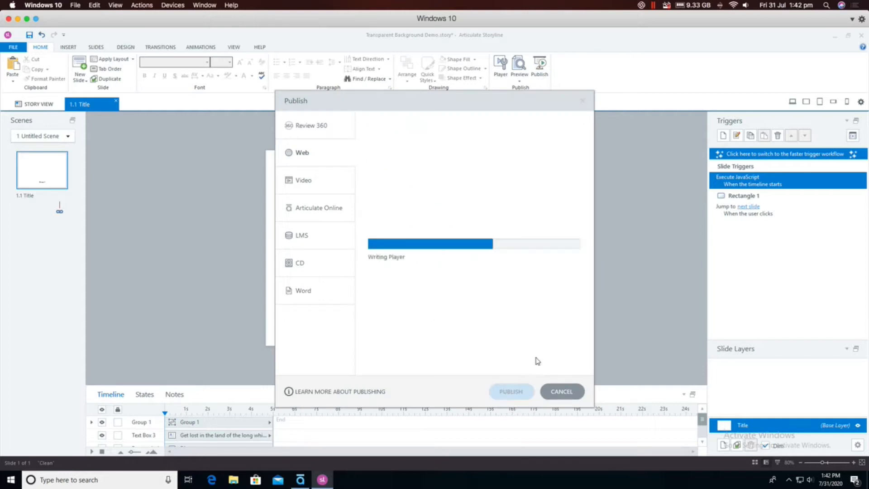